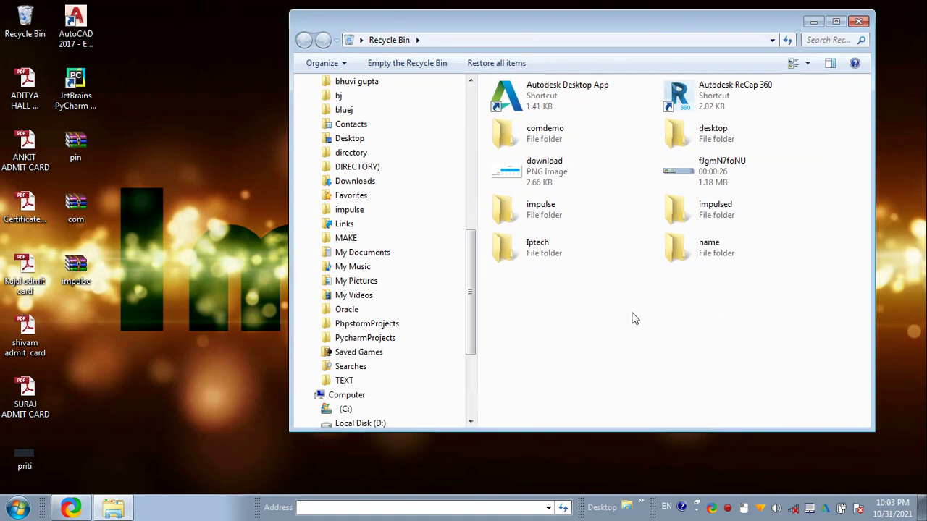
right_click(633, 313)
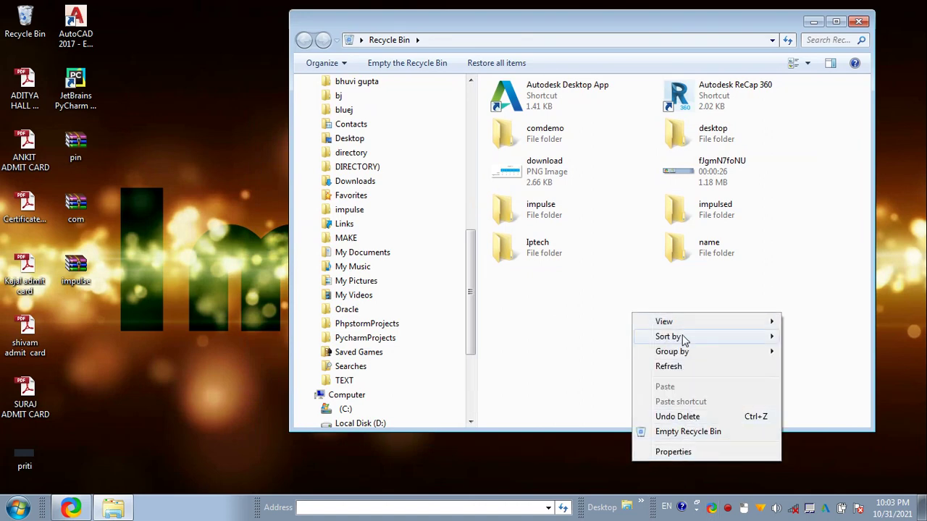
left_click(585, 338)
left_click_drag(815, 302, 478, 74)
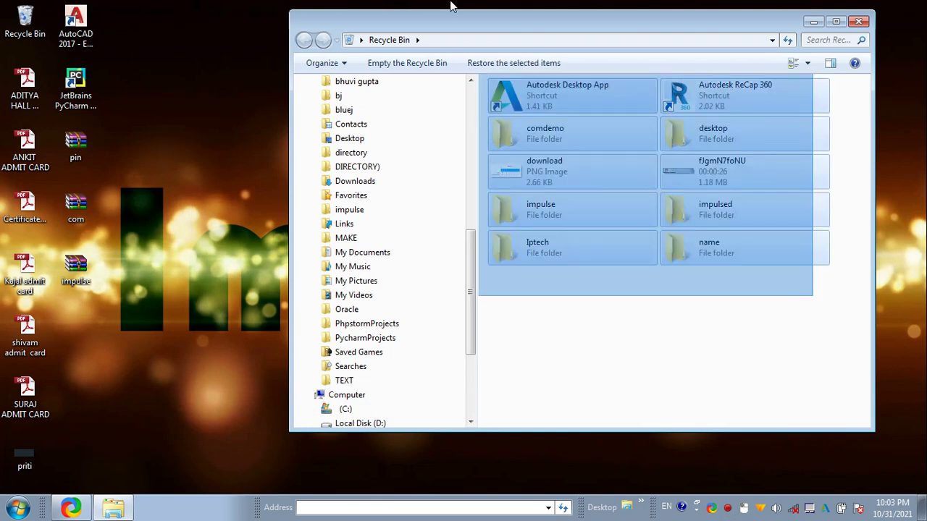
right_click(551, 130)
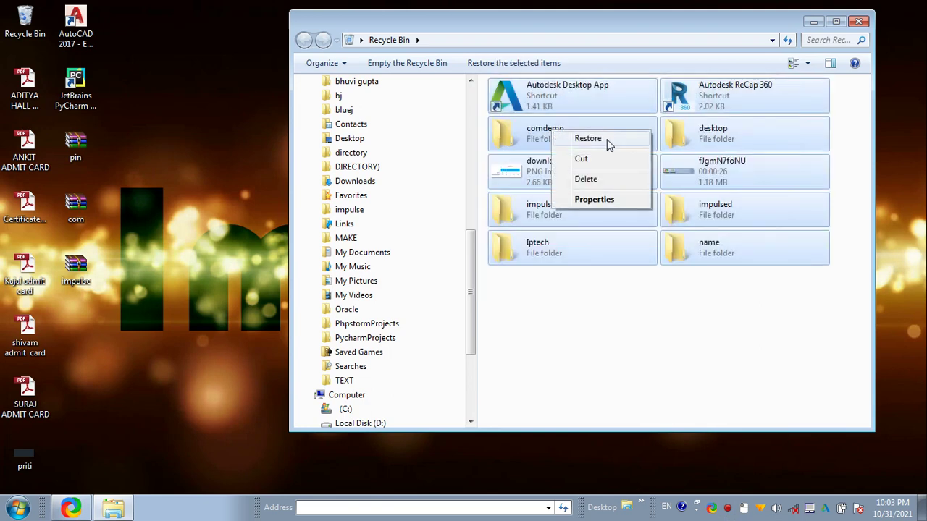
left_click(606, 368)
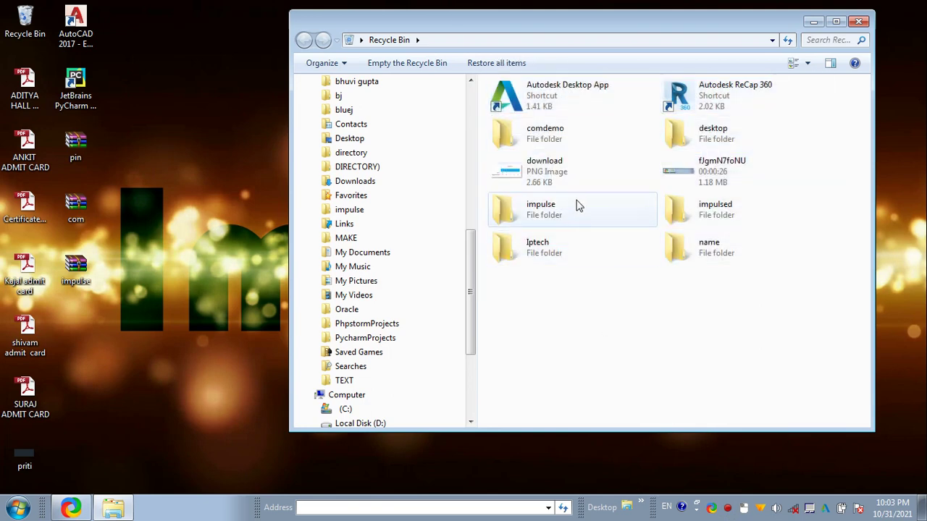
left_click(570, 143)
right_click(571, 143)
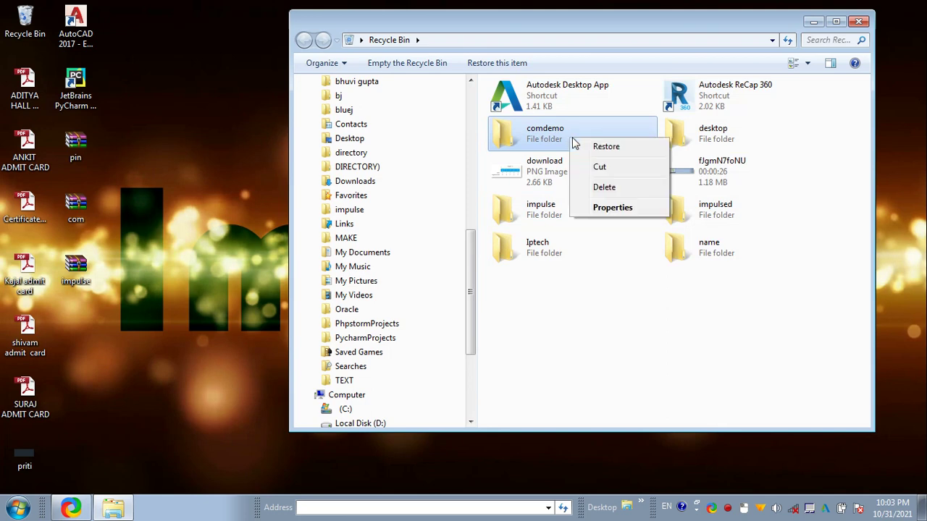
left_click(717, 342)
Step: Restore all items in the Recycle Bin to their original locations and close the window
left_click_drag(753, 335, 536, 76)
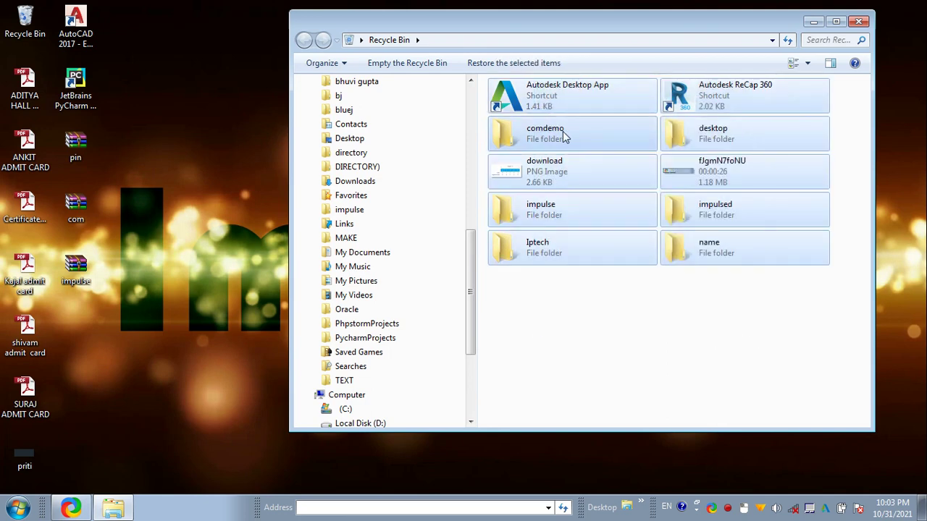
right_click(568, 106)
left_click(604, 113)
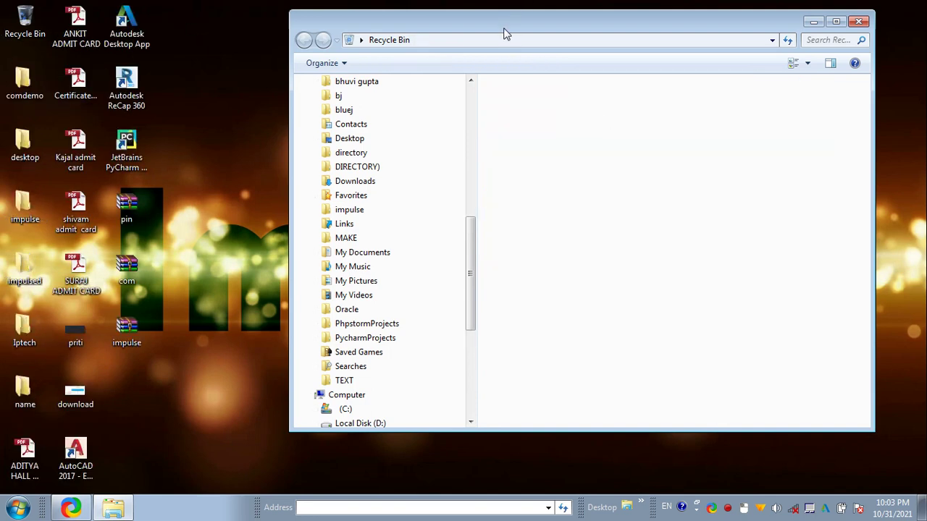
left_click(858, 22)
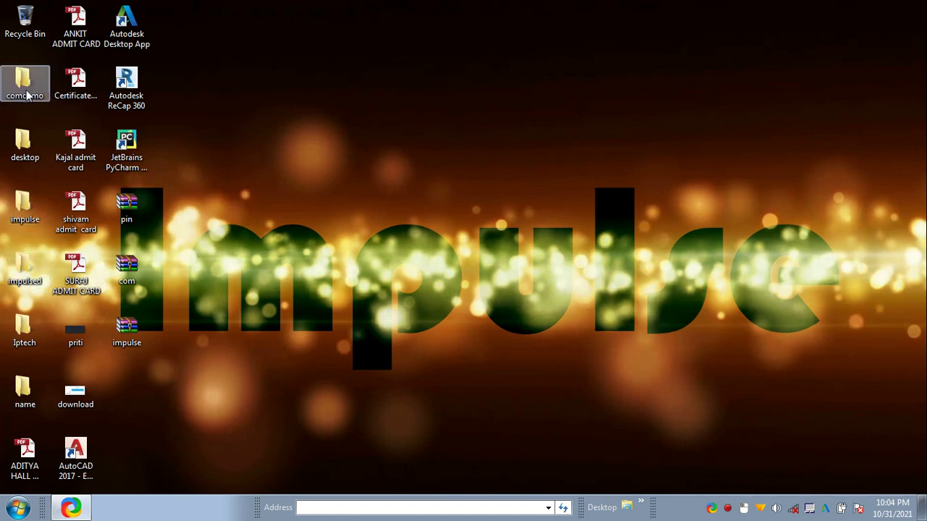
Step: View the contents of the restored comdemo folder on the desktop and close its window
mouse_move(27, 94)
left_mouse_down()
mouse_move(18, 29)
mouse_move(157, 96)
mouse_move(21, 92)
left_mouse_up()
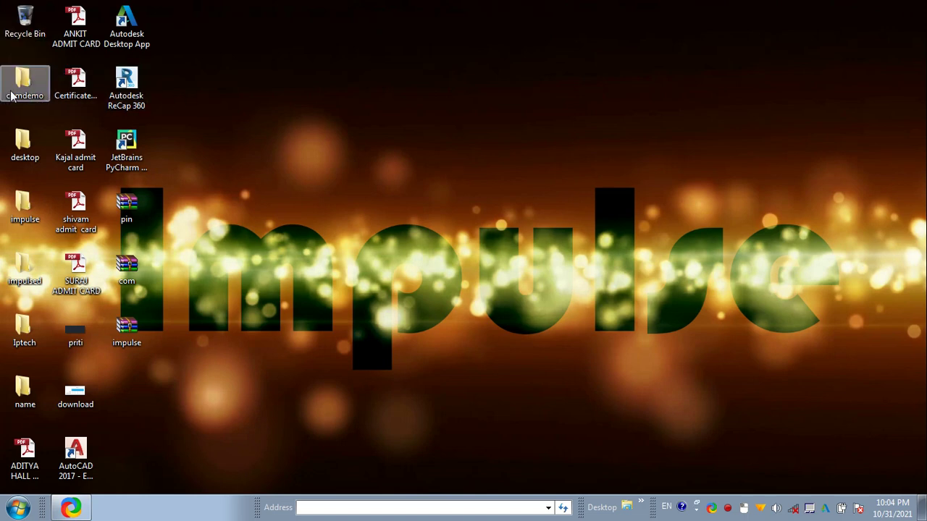
double_click(32, 90)
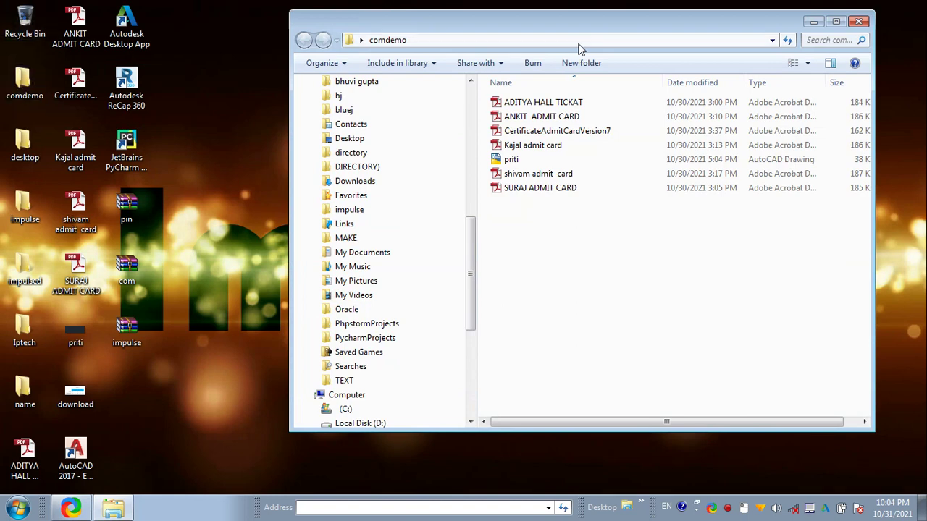
left_click(859, 21)
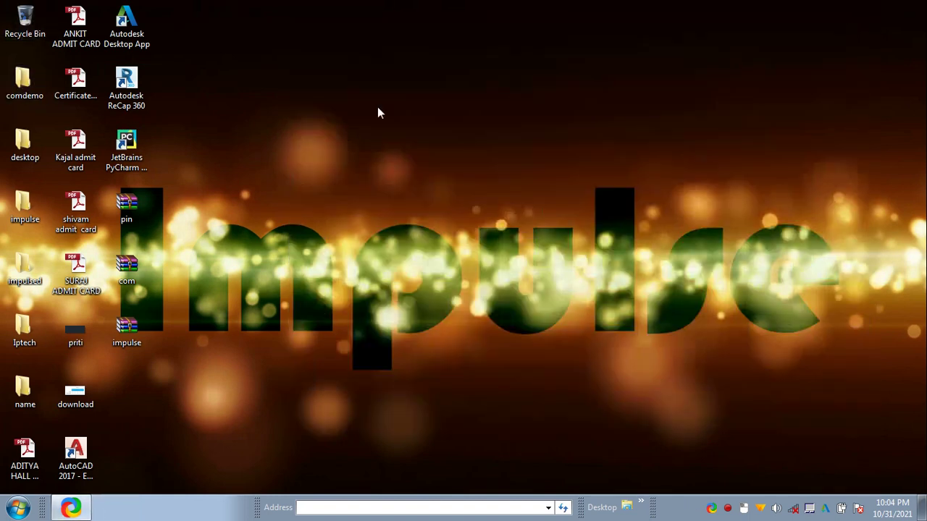
Step: Move the comdemo, desktop, impulse, impulsed, Iptech and name folders from the desktop into the Recycle Bin one by one
left_click(42, 94)
left_click_drag(42, 94, 18, 38)
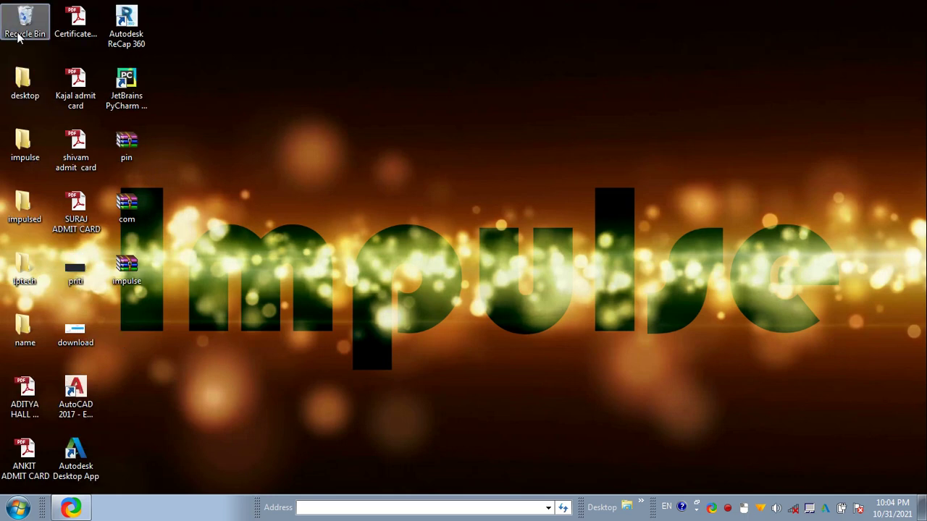
left_click_drag(20, 82, 18, 33)
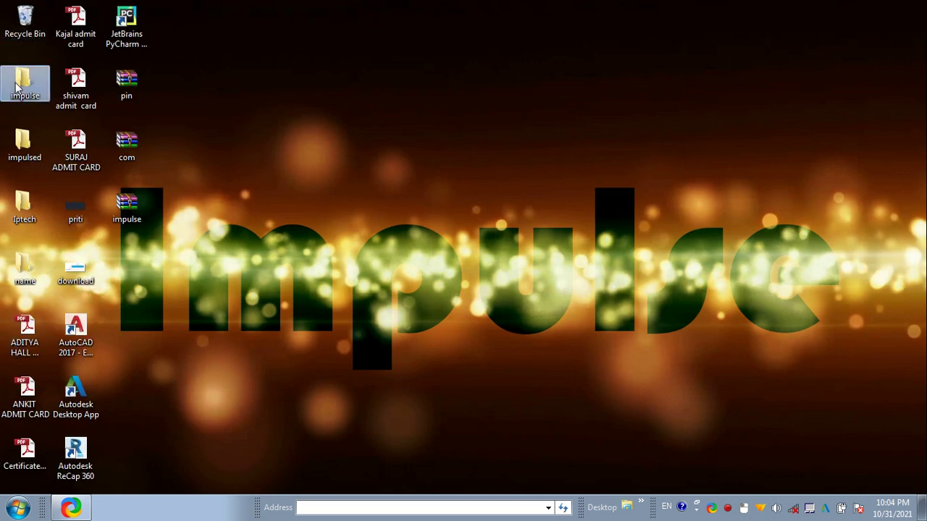
left_click_drag(16, 87, 18, 29)
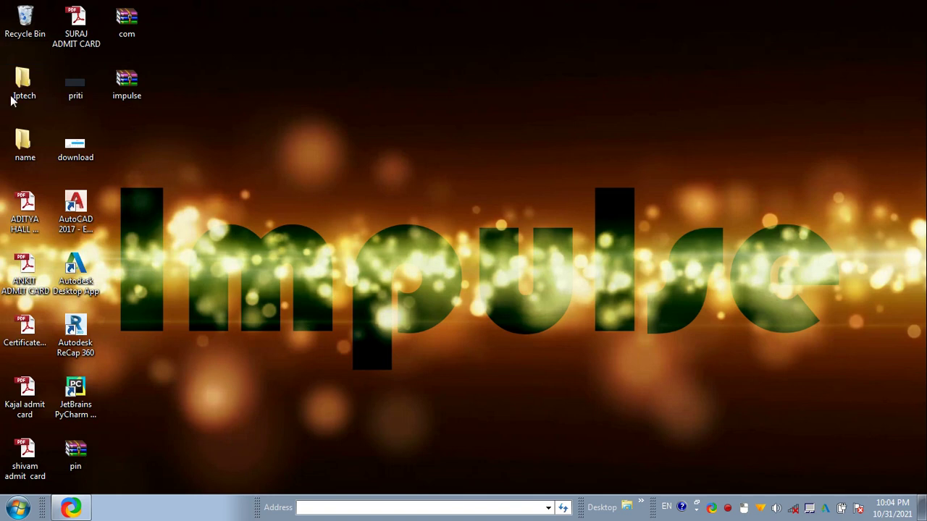
left_click_drag(11, 100, 18, 29)
left_click_drag(23, 81, 20, 31)
Step: Restore all six folders from the Recycle Bin to the desktop and close the Recycle Bin window
double_click(29, 29)
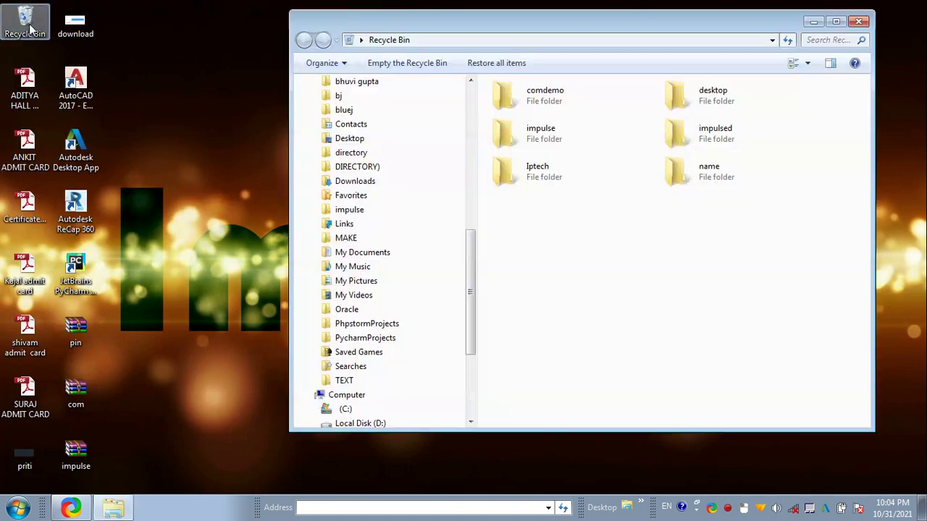
left_click_drag(778, 262, 507, 58)
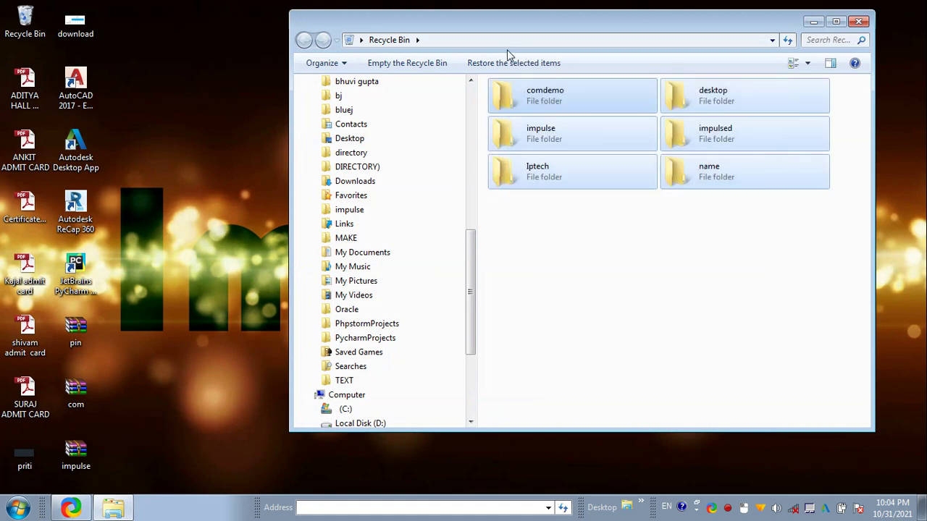
right_click(580, 96)
left_click(594, 106)
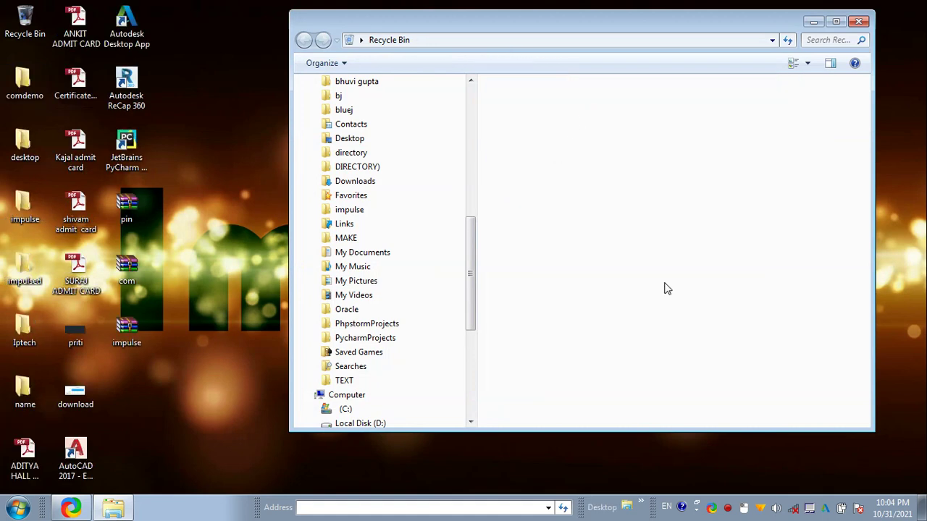
left_click(30, 76)
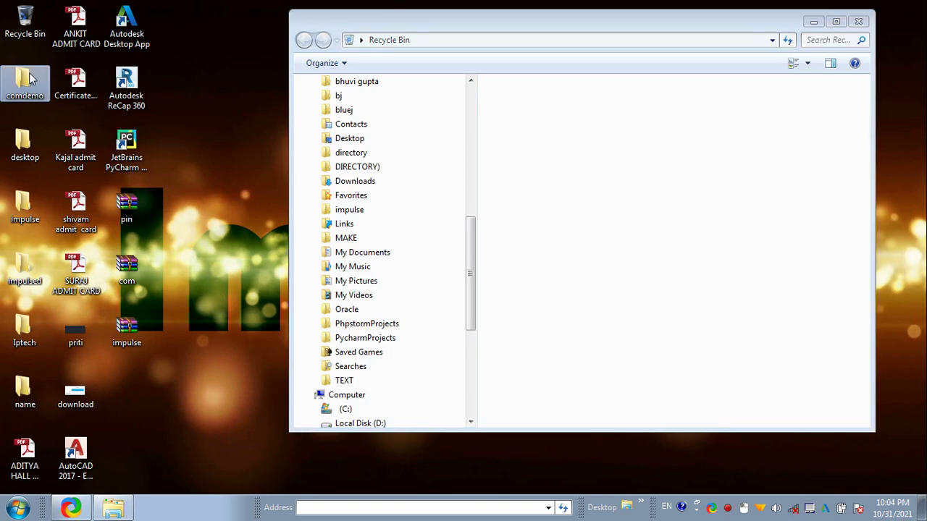
left_click(860, 21)
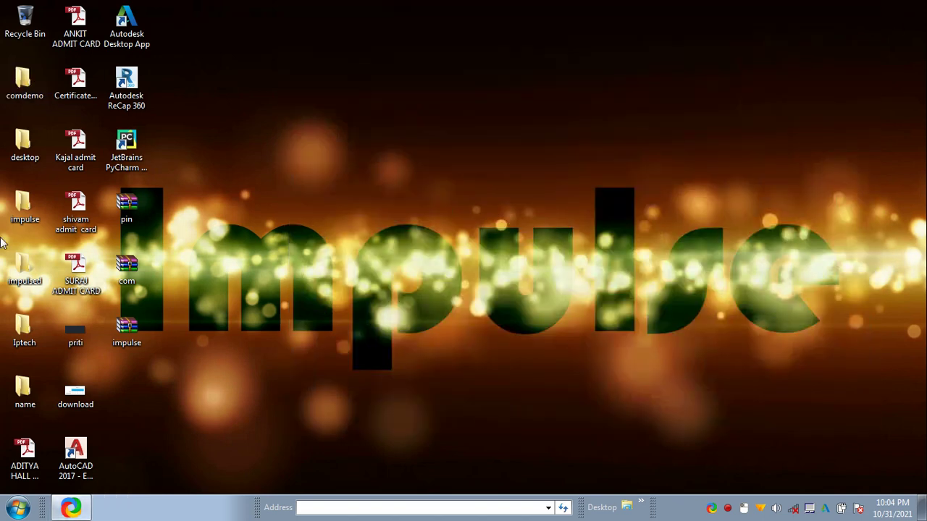
Step: Permanently delete the comdemo, desktop, impulse, impulsed, Iptech and name folders from the desktop together, and check the Recycle Bin for them
left_click(34, 89)
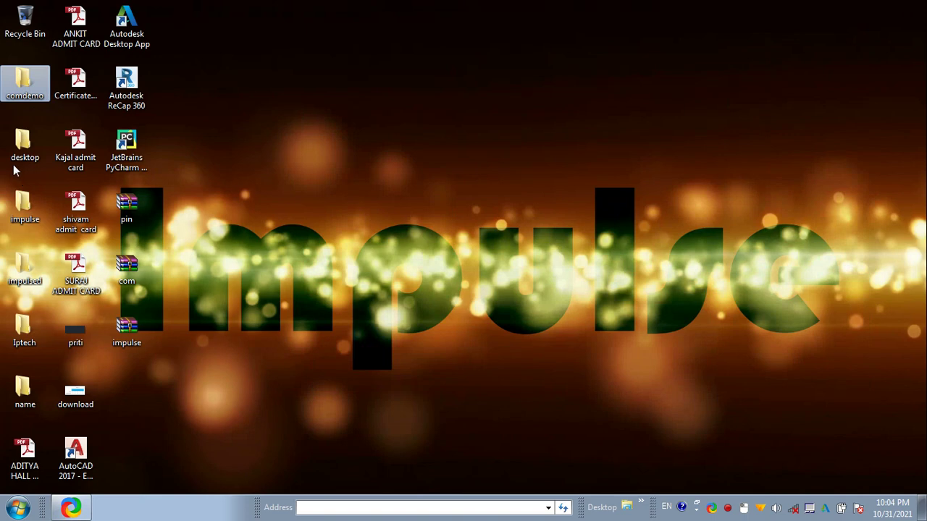
left_click(30, 155, "ctrl")
left_click(24, 207, "ctrl")
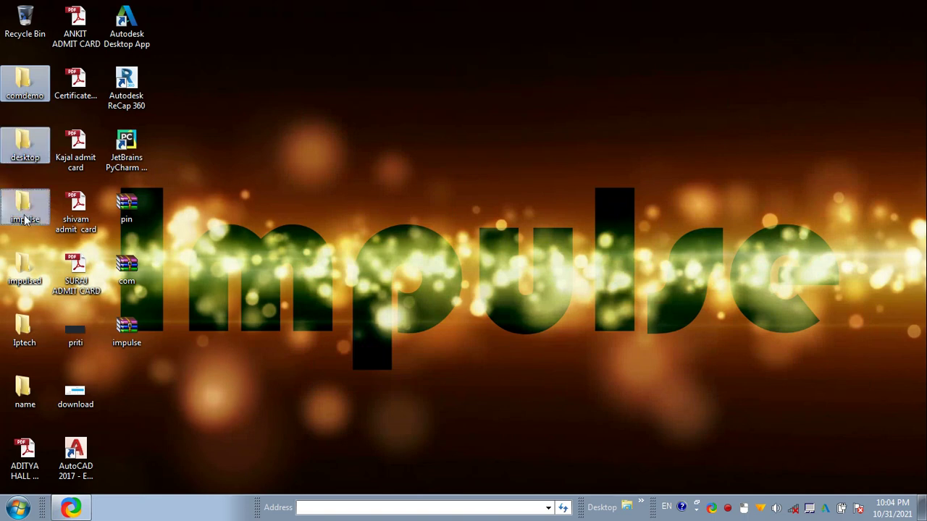
left_click(24, 268, "ctrl")
left_click(13, 333, "ctrl")
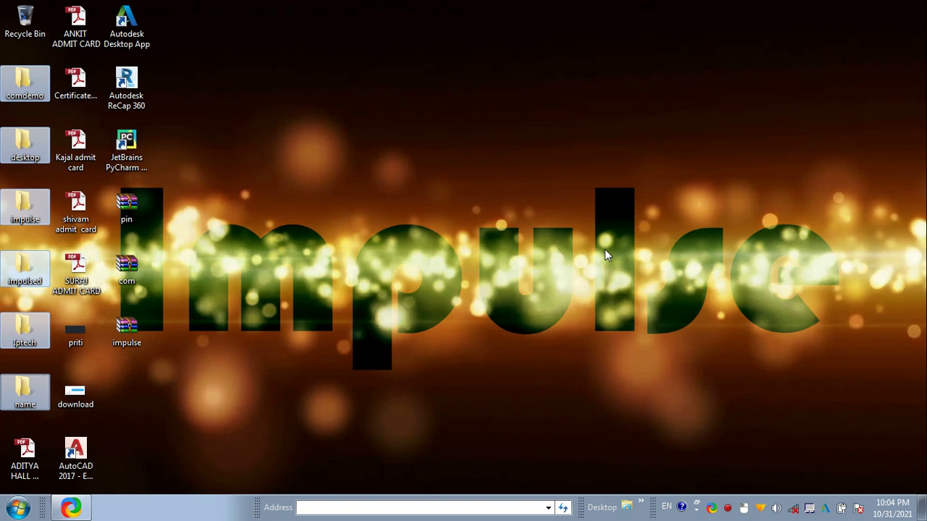
right_click(29, 150)
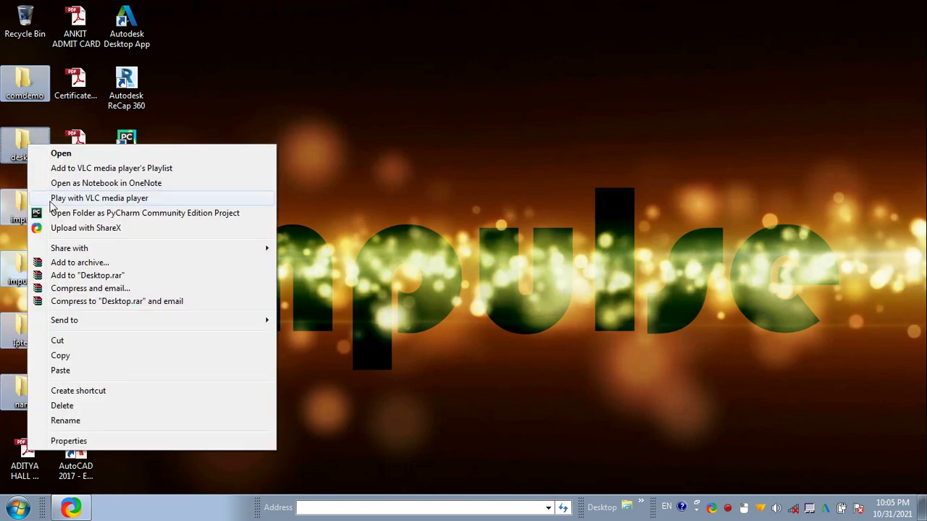
left_click(72, 407)
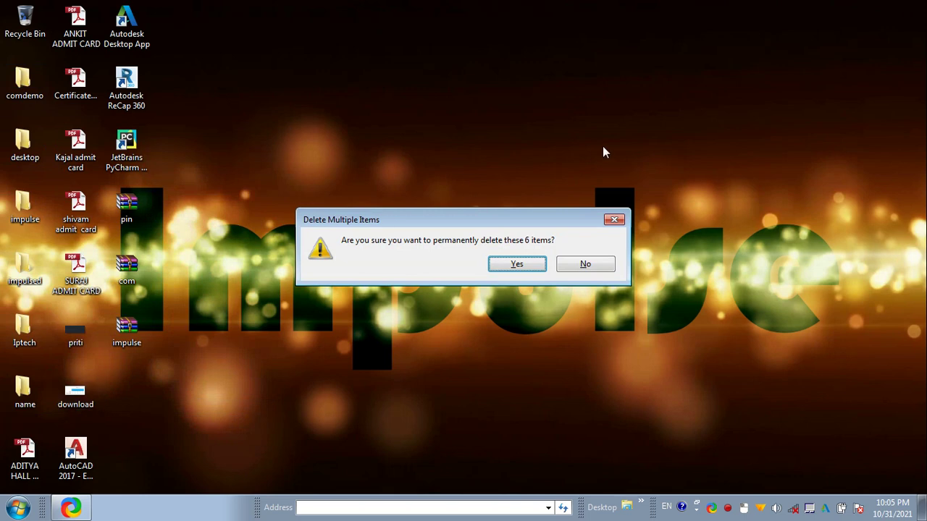
left_click_drag(490, 215, 498, 110)
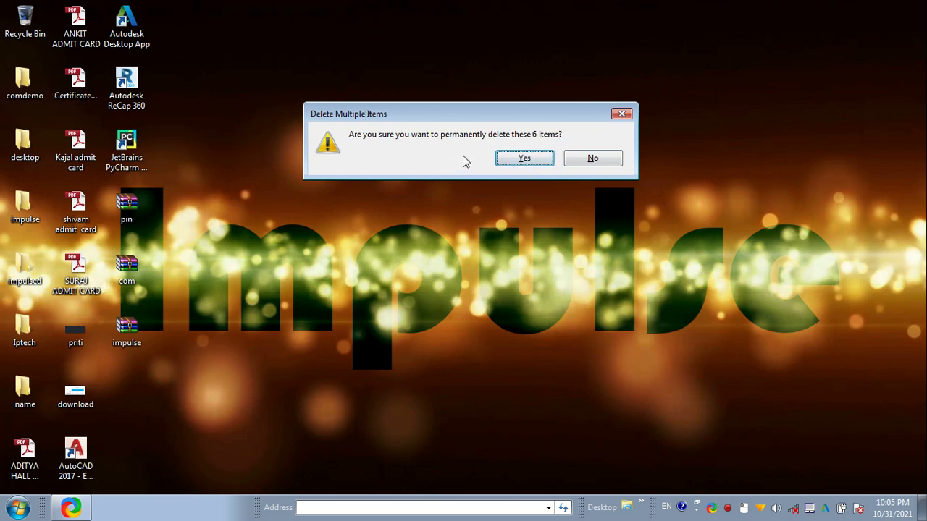
left_click(515, 160)
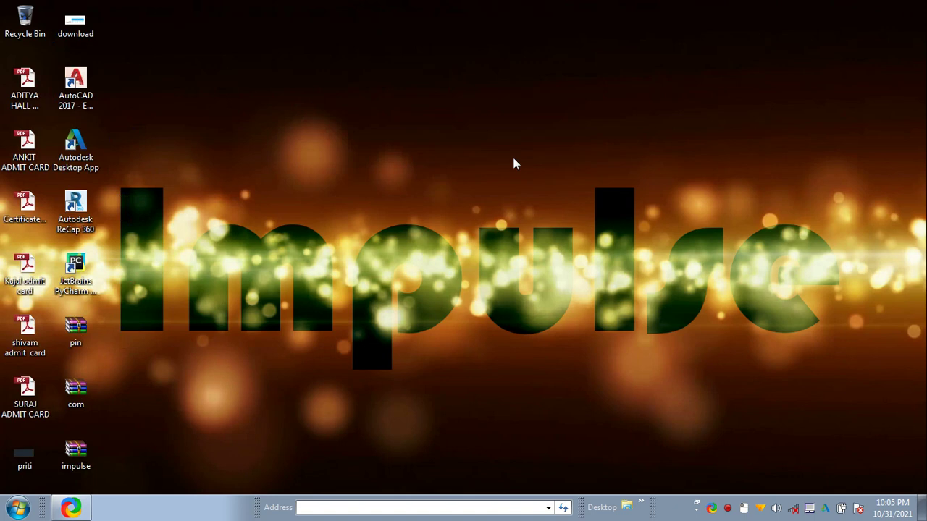
double_click(19, 36)
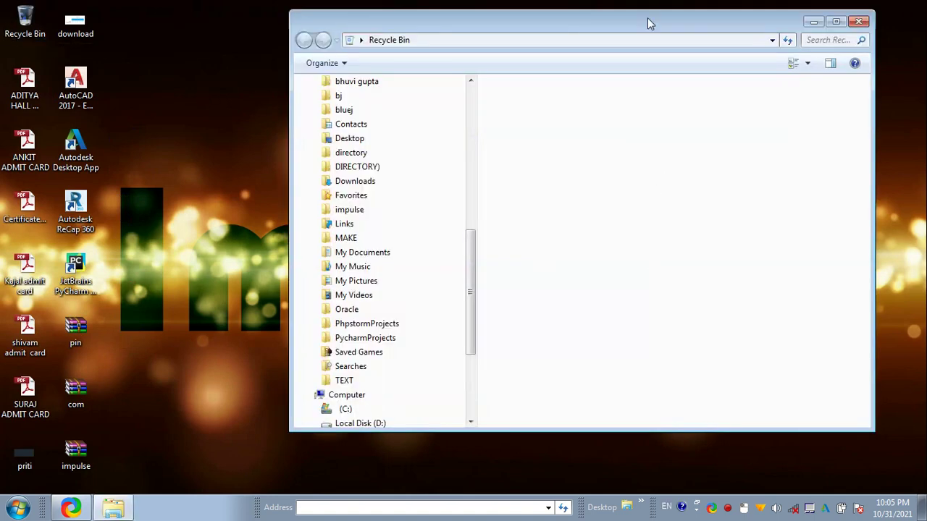
left_click(858, 23)
Step: Delete the download image from the desktop, confirming its move to the Recycle Bin
left_click(75, 22)
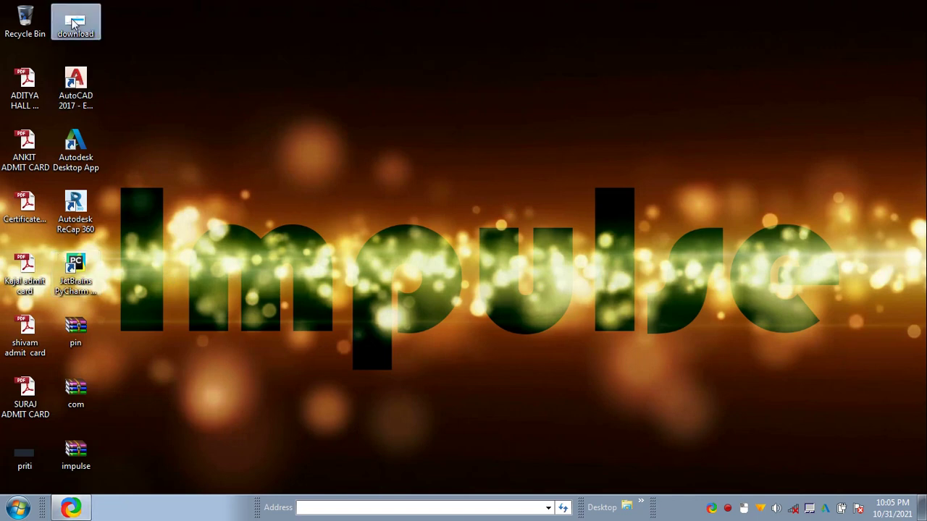
right_click(72, 19)
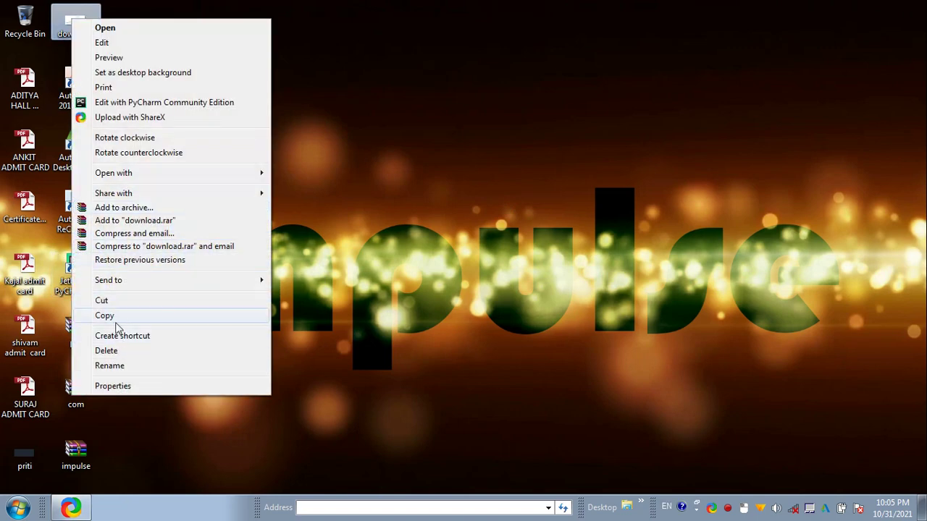
left_click(114, 352)
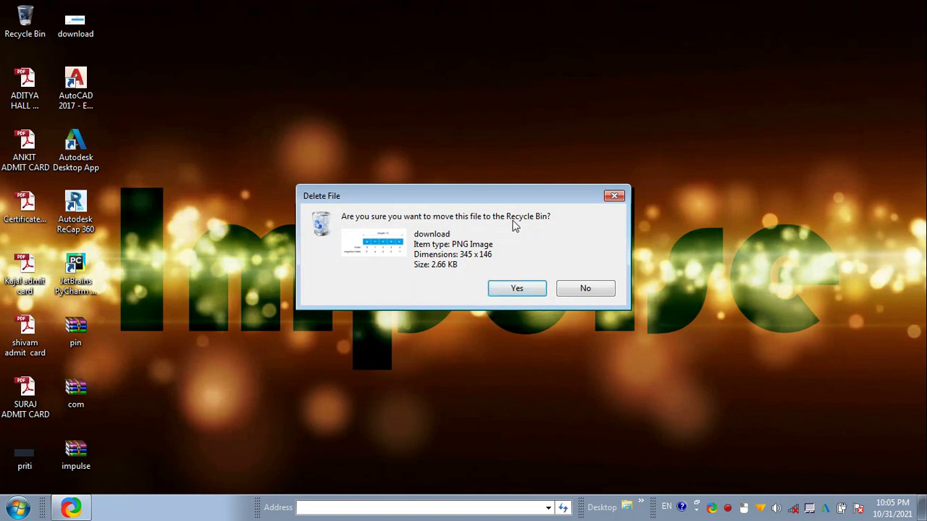
left_click(498, 289)
Step: Restore the download image from the Recycle Bin to the desktop
double_click(25, 21)
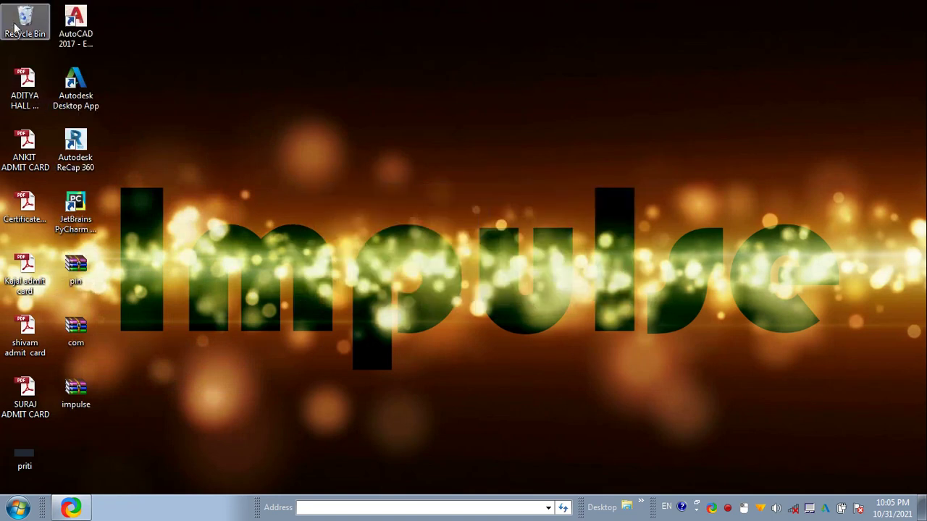
left_click(558, 98)
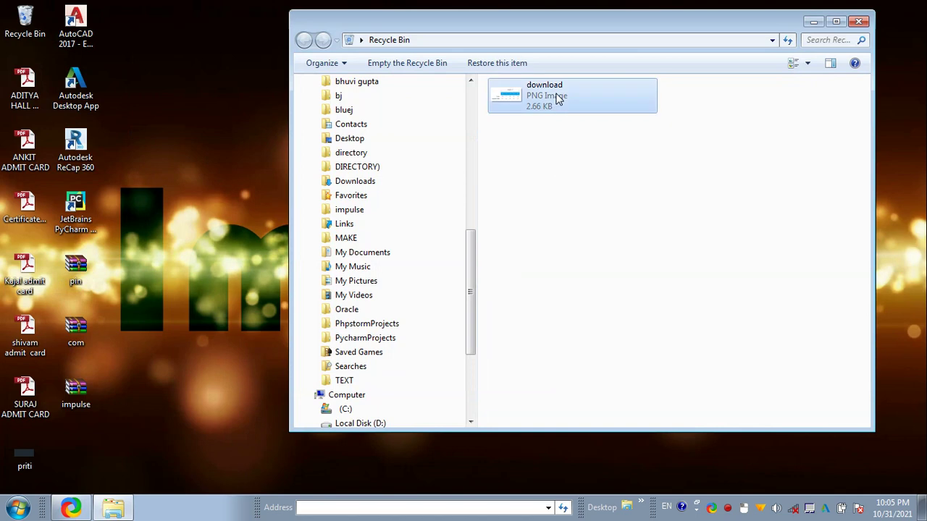
right_click(558, 95)
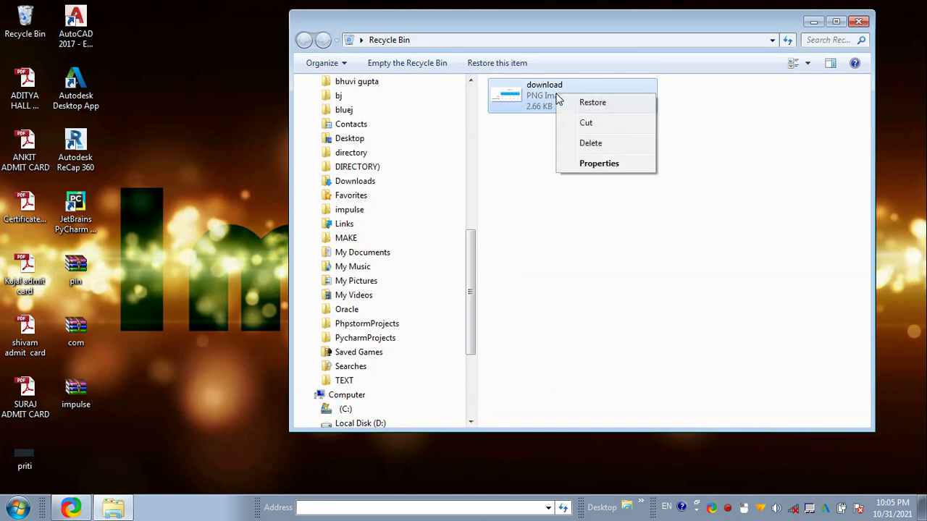
left_click(593, 103)
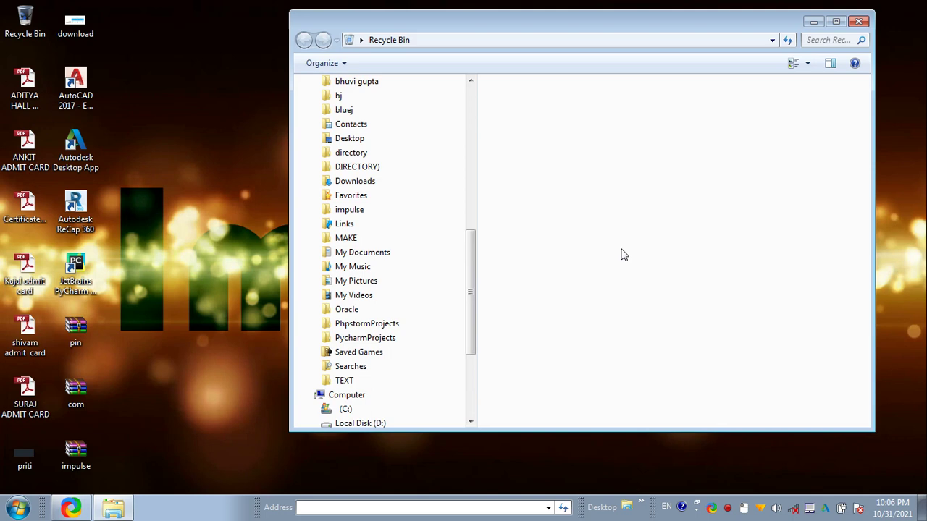
right_click(619, 162)
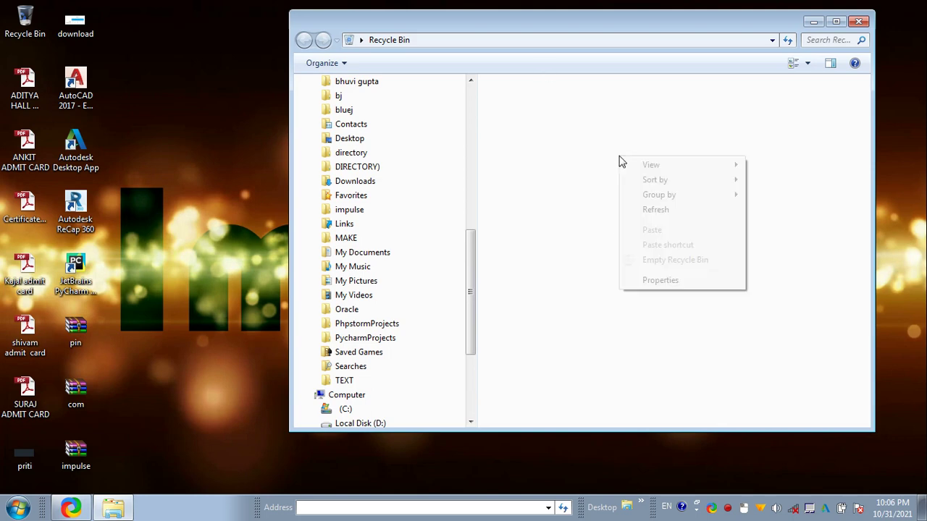
left_click(529, 177)
left_click(858, 21)
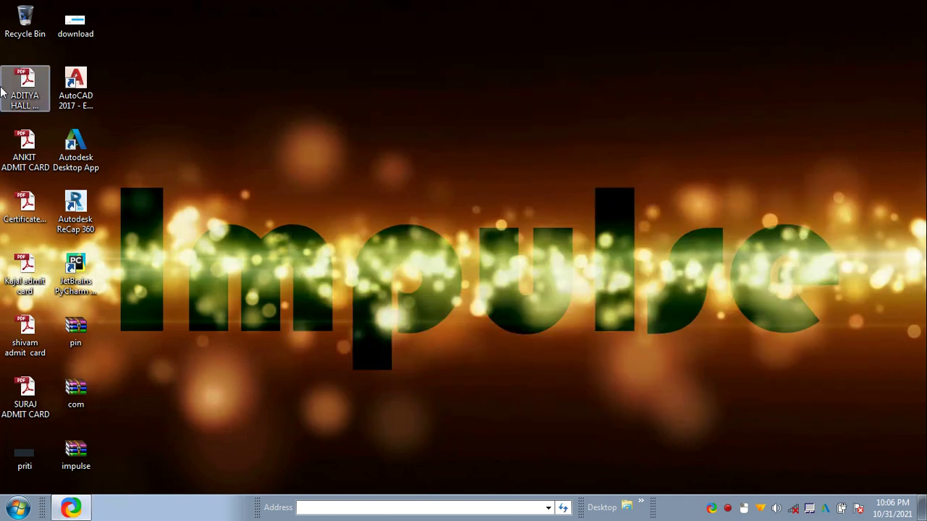
double_click(45, 29)
left_click(860, 16)
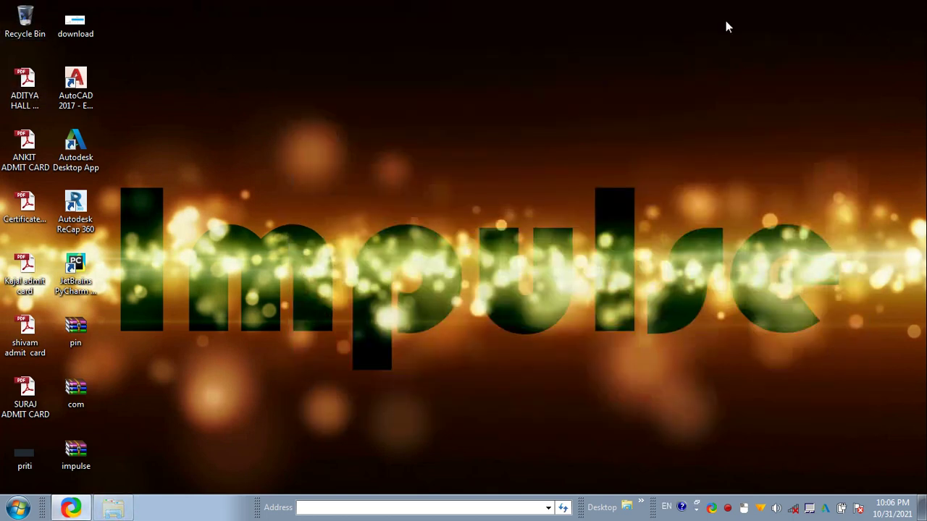
right_click(27, 25)
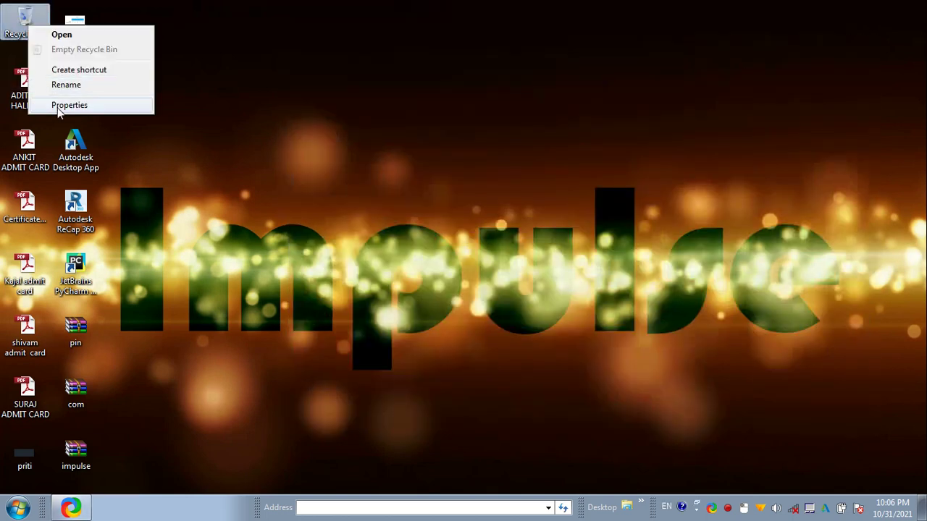
left_click(376, 85)
Step: Set the Recycle Bin properties for drive C: to remove files immediately when deleted, apply the change and close the Recycle Bin
double_click(37, 16)
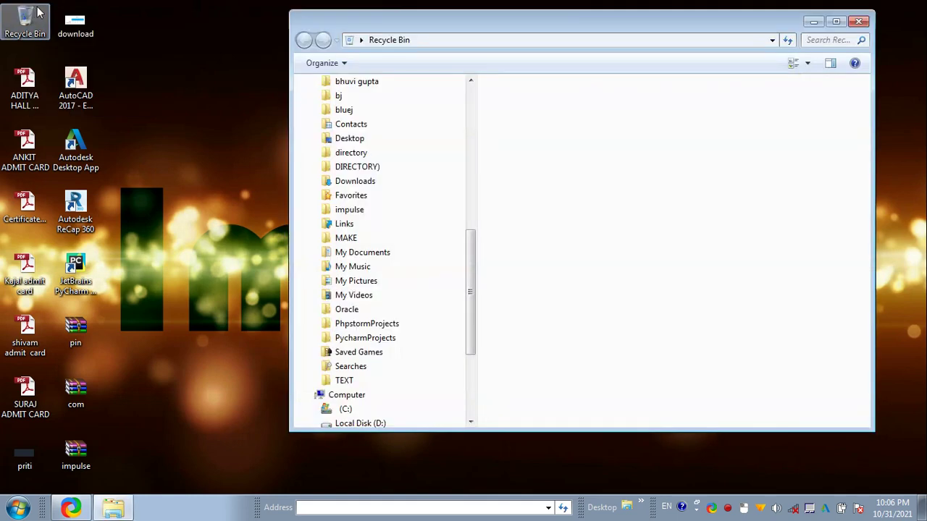
right_click(655, 163)
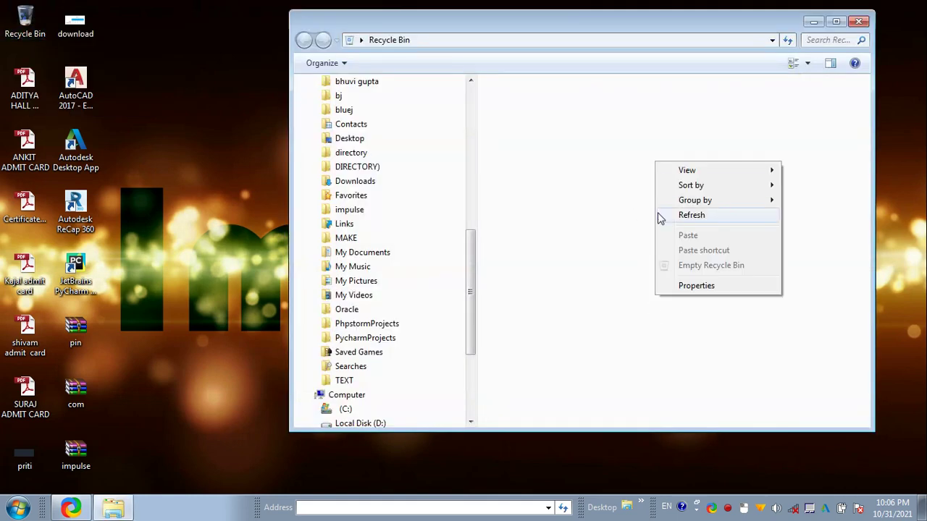
left_click(685, 287)
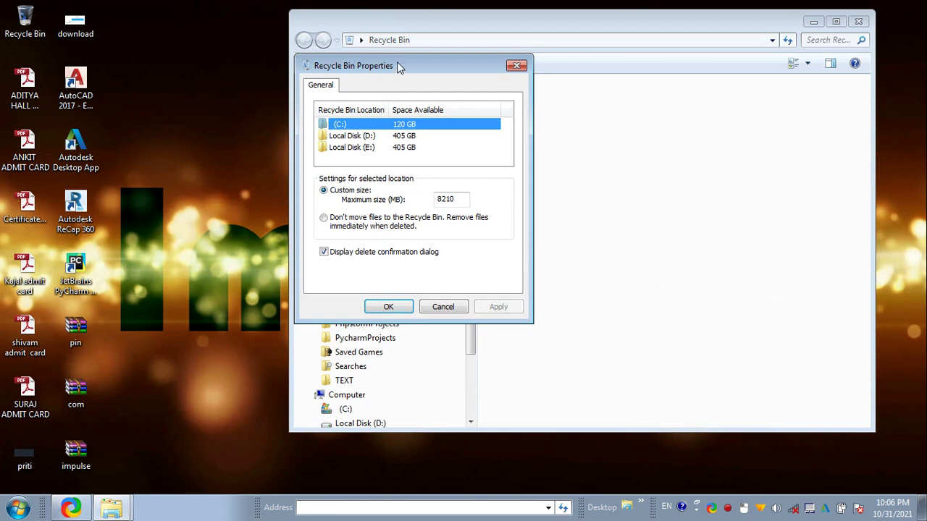
left_click_drag(399, 66, 466, 71)
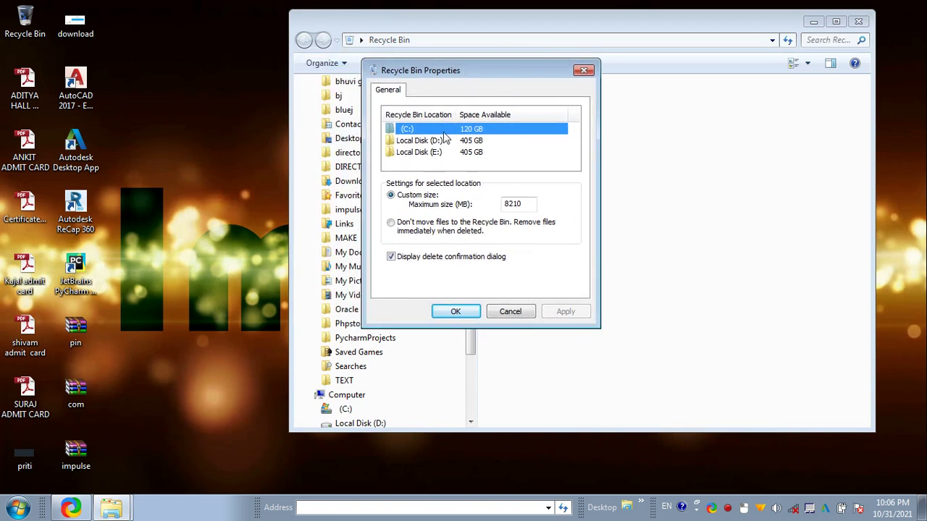
left_click(460, 237)
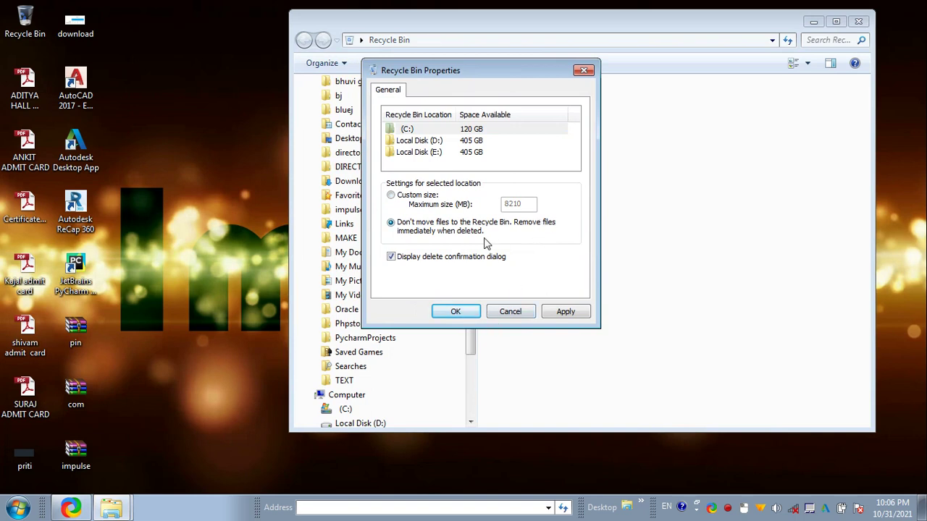
left_click(567, 313)
left_click(456, 312)
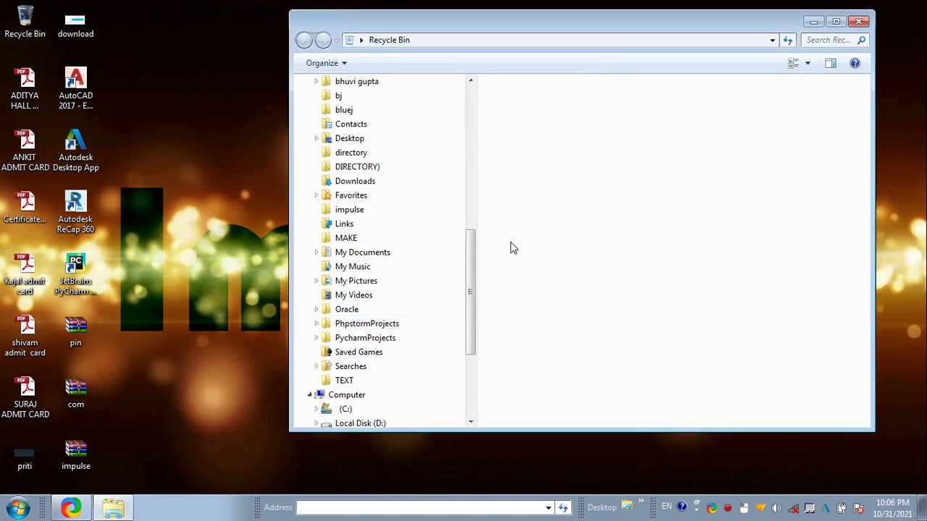
left_click(858, 22)
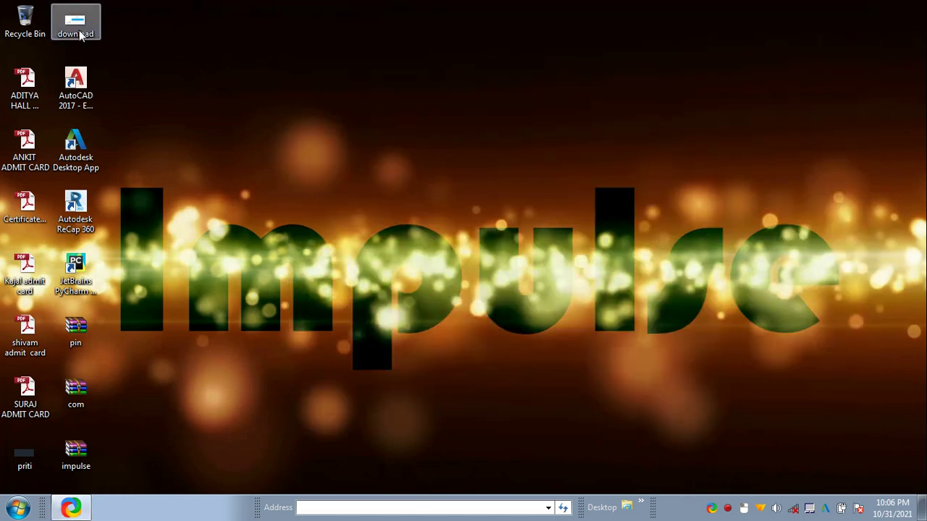
Step: Delete the download image from the desktop, confirming its permanent deletion
right_click(79, 35)
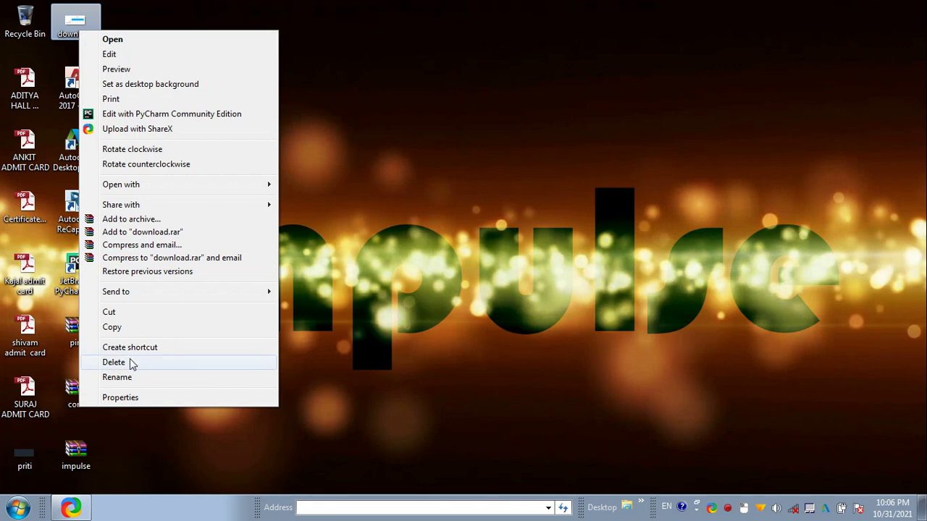
left_click(114, 362)
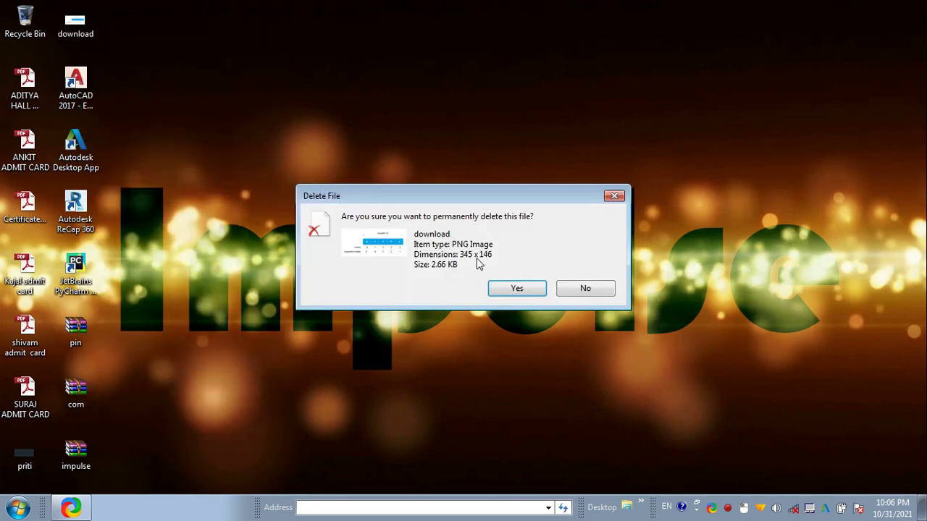
left_click_drag(386, 197, 402, 165)
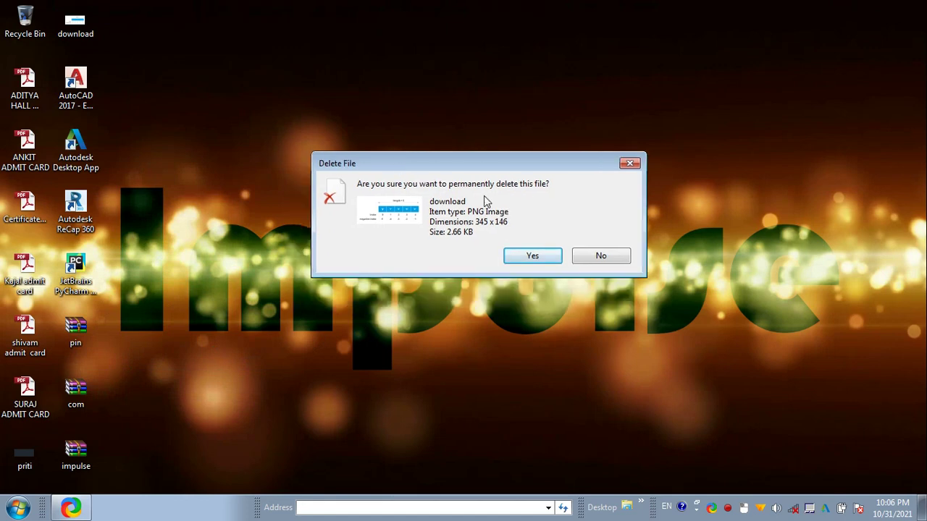
left_click(533, 258)
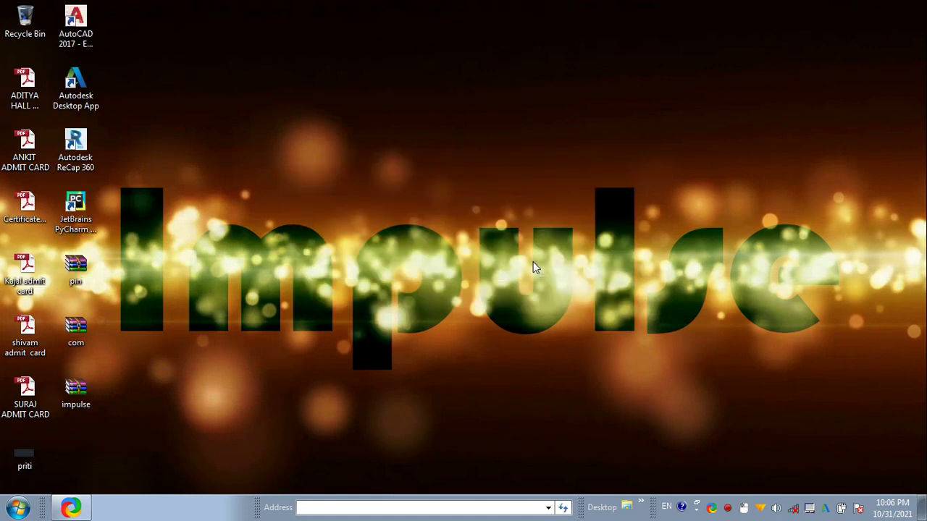
Step: Switch the Recycle Bin properties for drive C: back to Custom size, apply the change and close the Recycle Bin window
double_click(25, 20)
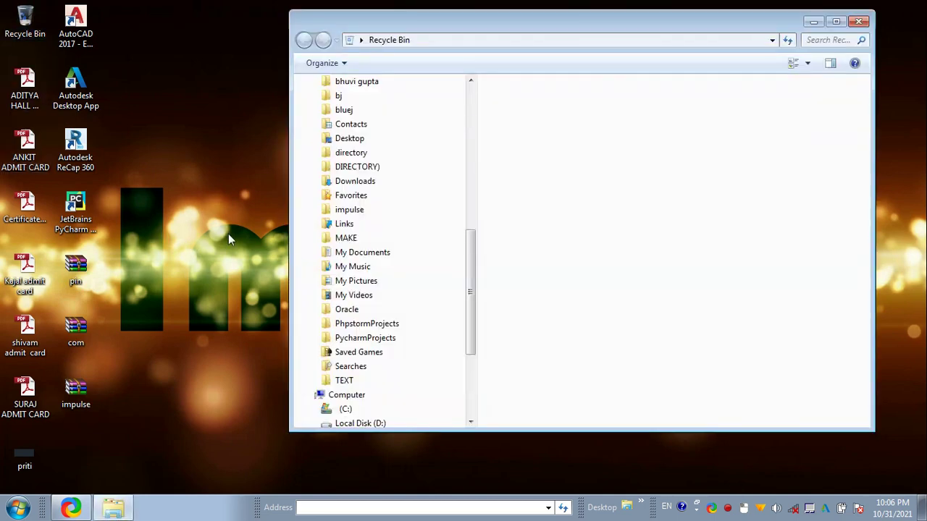
right_click(582, 126)
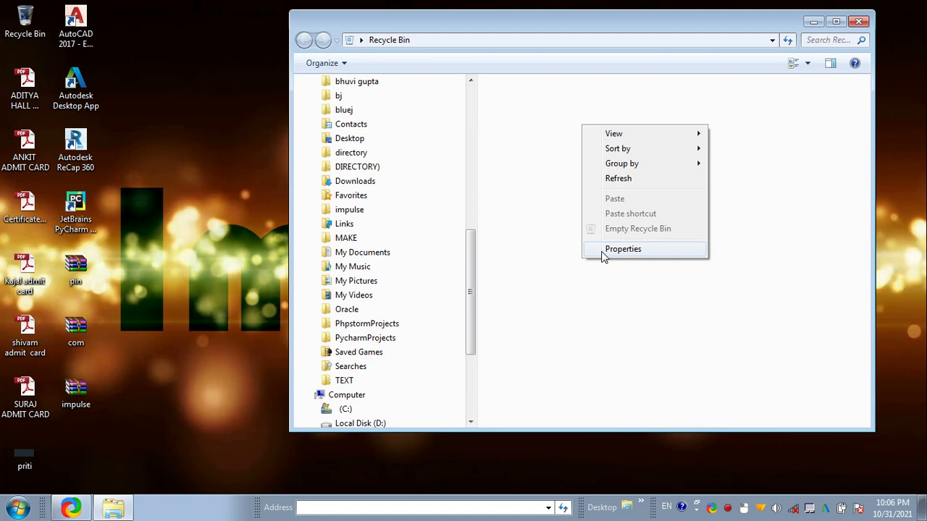
left_click(604, 253)
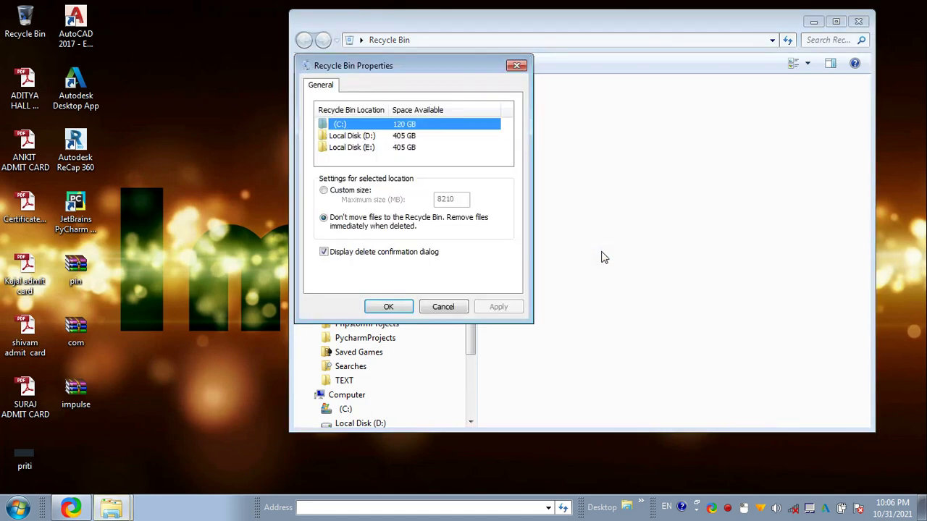
left_click(334, 192)
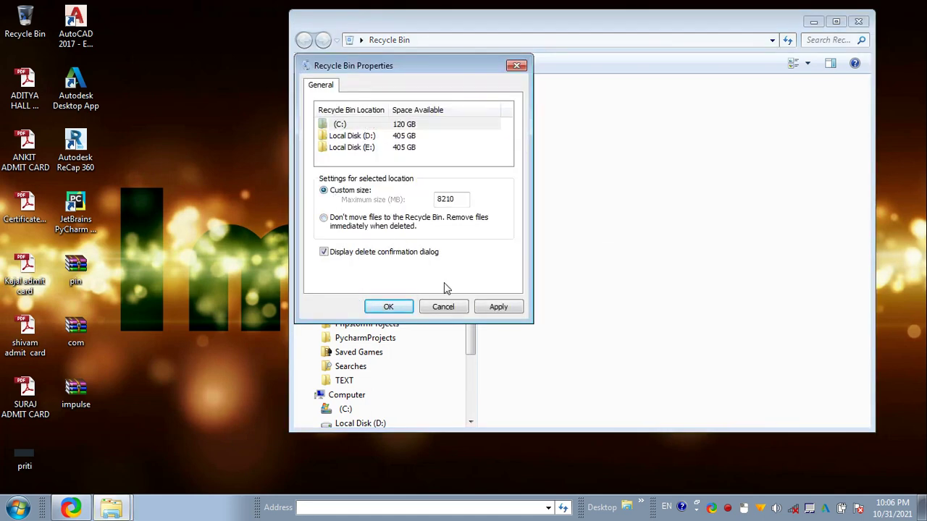
left_click(499, 306)
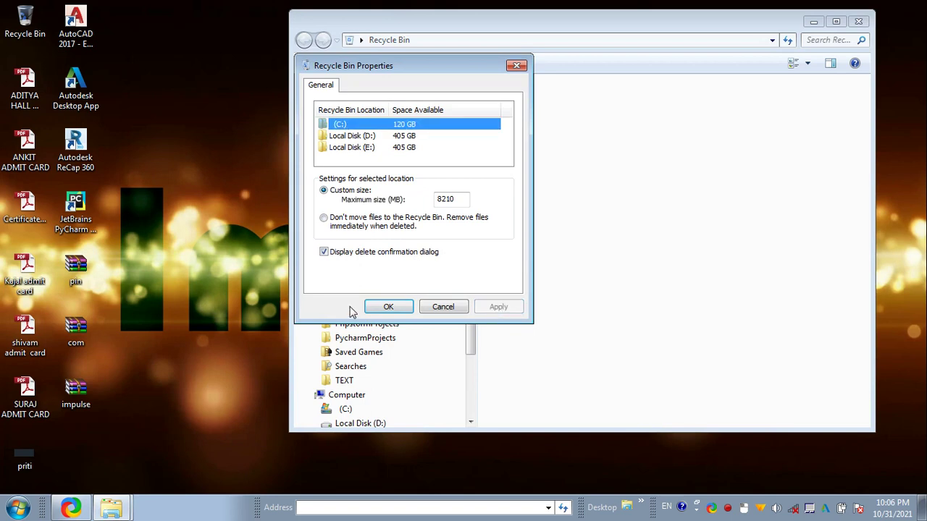
left_click(389, 307)
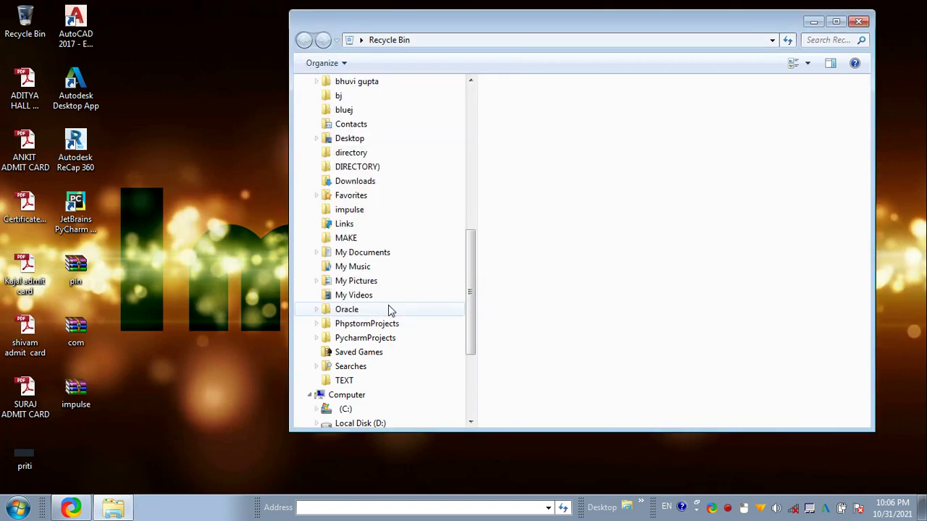
left_click(858, 22)
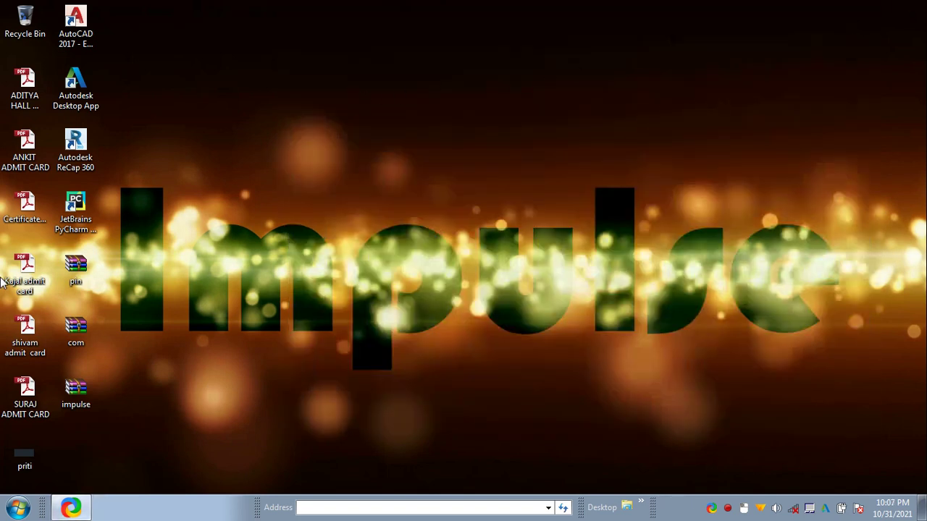